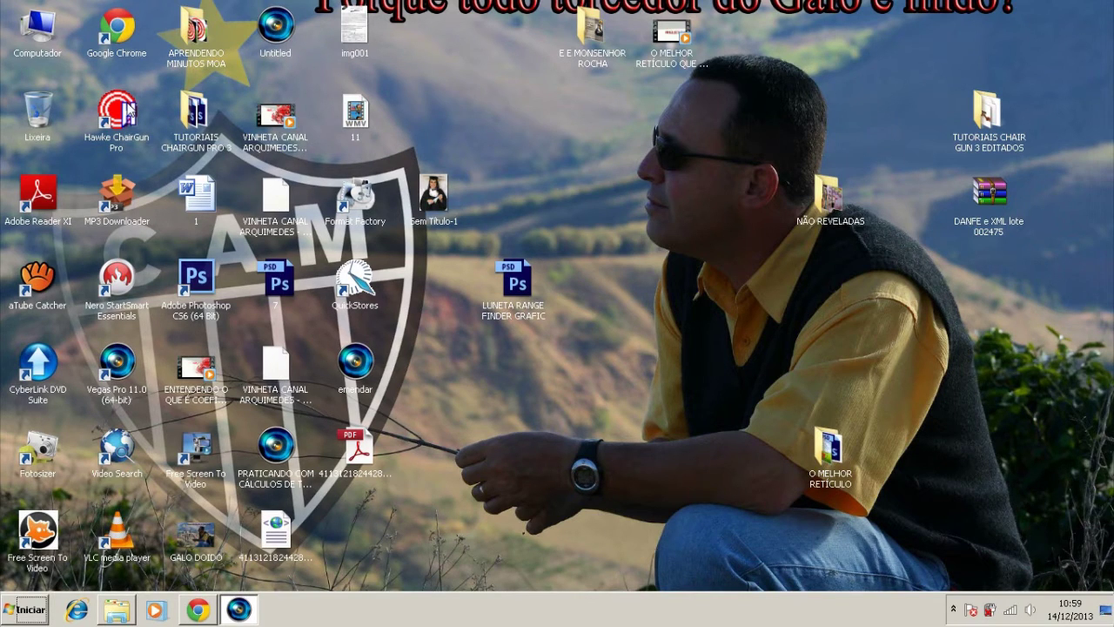
Step: Open Hawke ChairGun Pro and select the 0,177 Gamo Match pellet from the pellet database
right_click(122, 123)
click(152, 128)
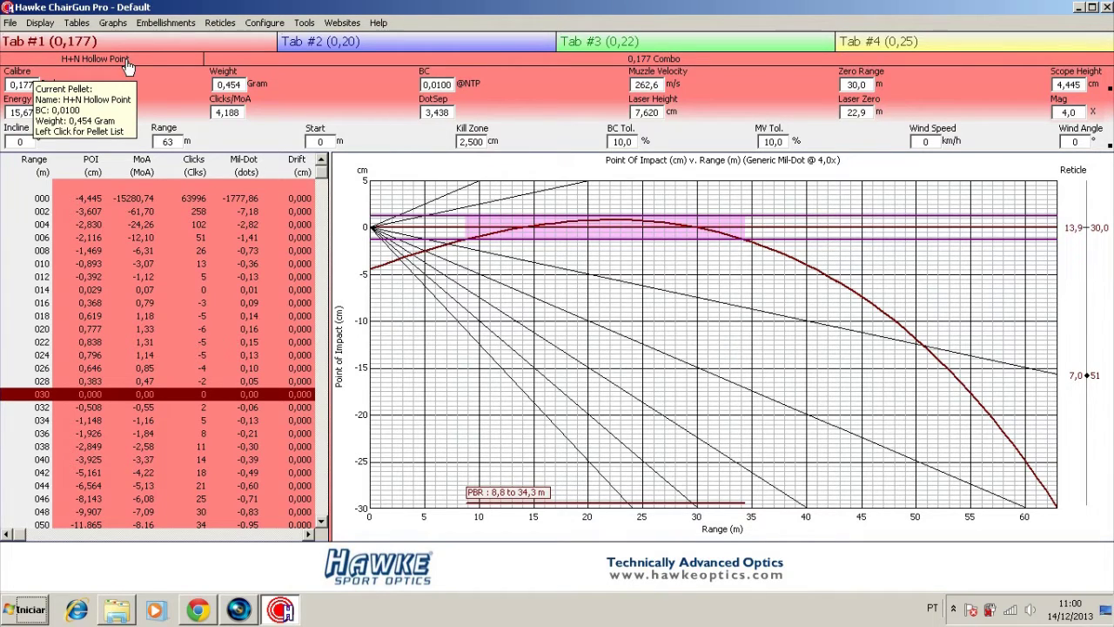
click(160, 65)
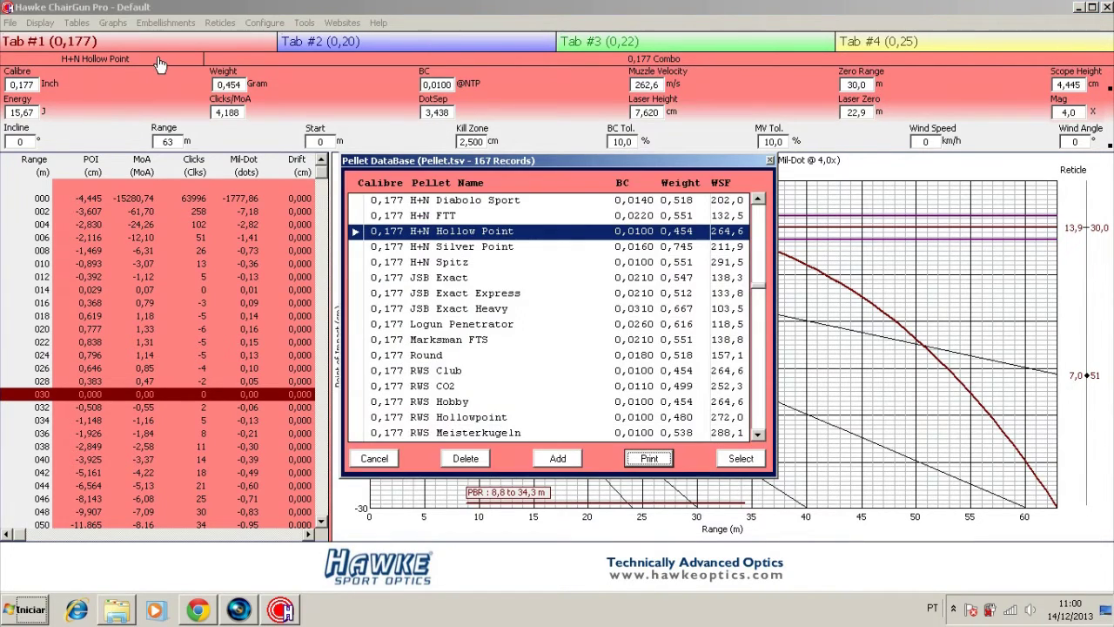
drag(758, 293, 764, 275)
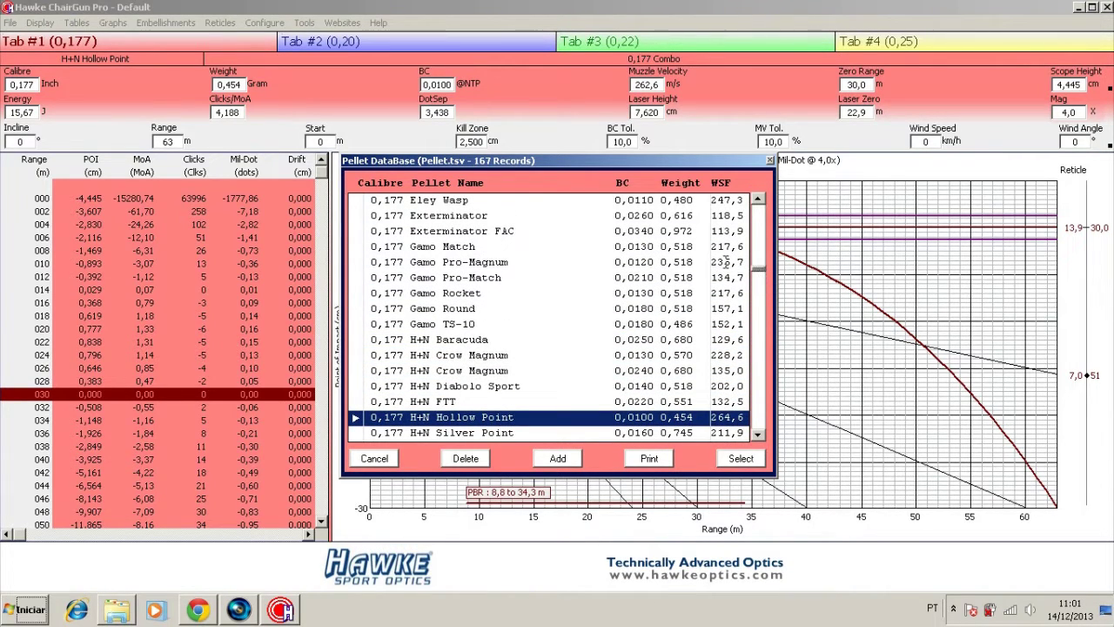
click(426, 248)
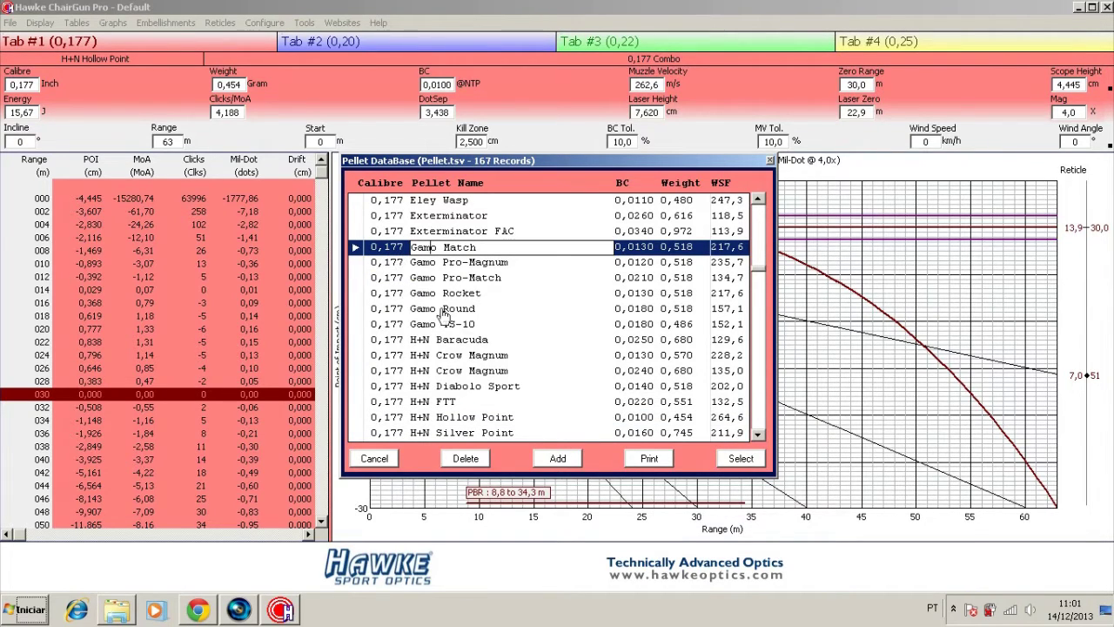
click(741, 459)
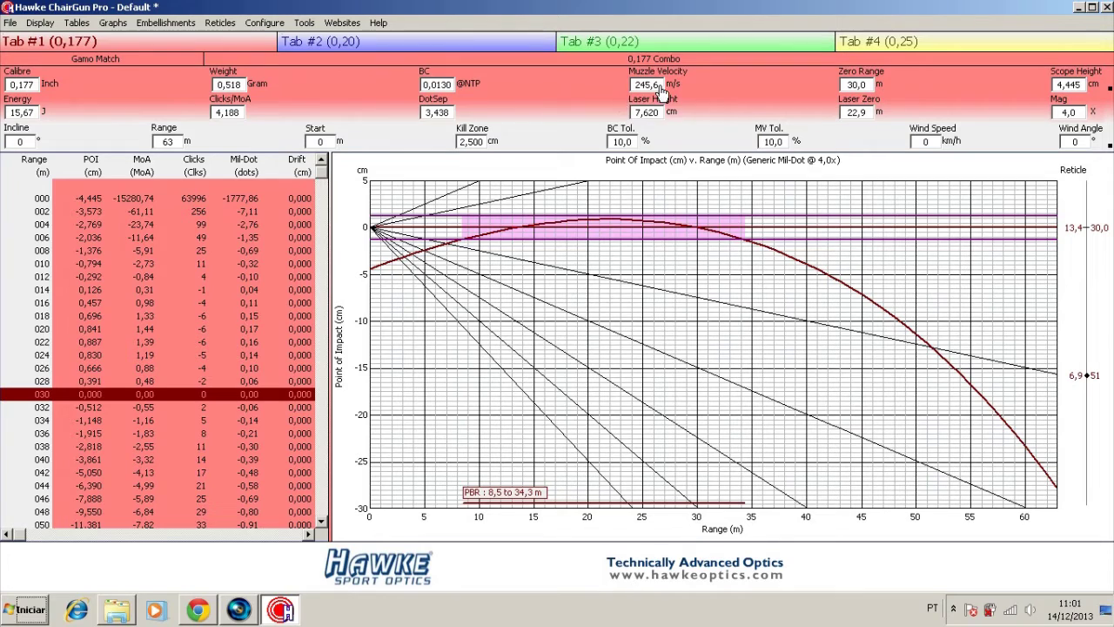
Step: Set the muzzle velocity of the Gamo Match pellet to 160 m/s
mouse_move(661, 91)
double_click(660, 86)
text(160)
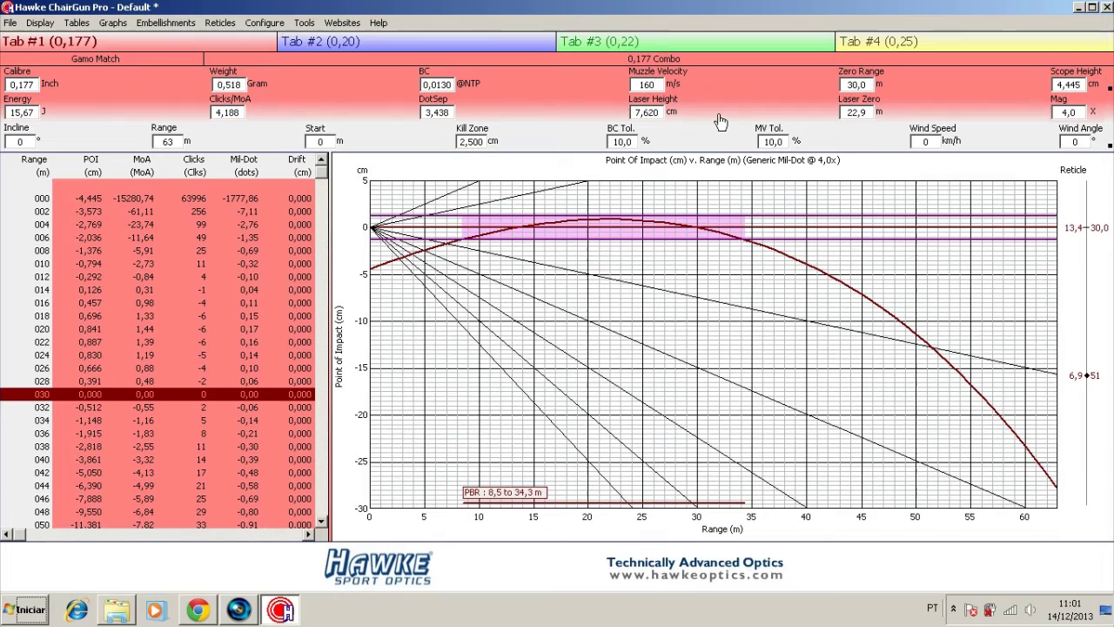
key(Return)
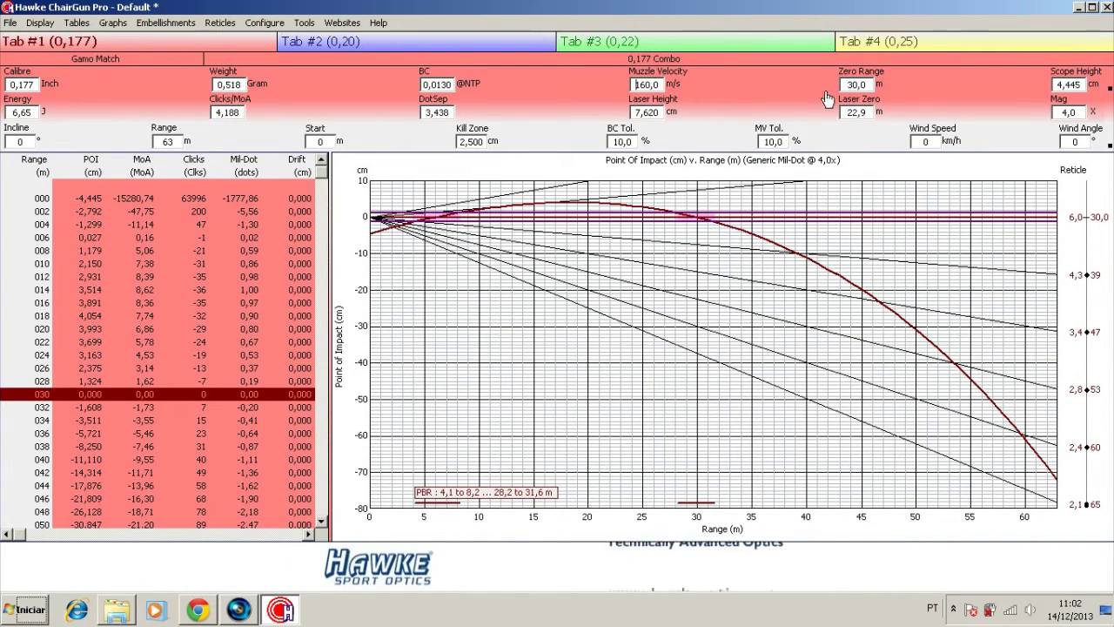
Step: Set the zero range to 15 m and the scope height to 4 cm
click(870, 87)
drag(870, 89, 831, 94)
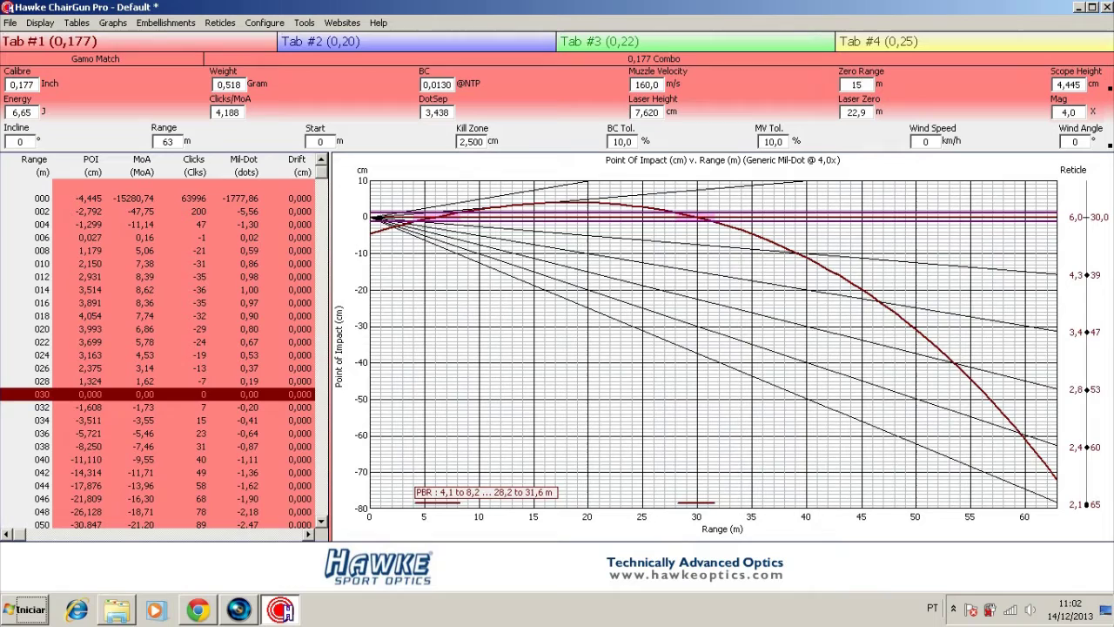
text(15)
key(Return)
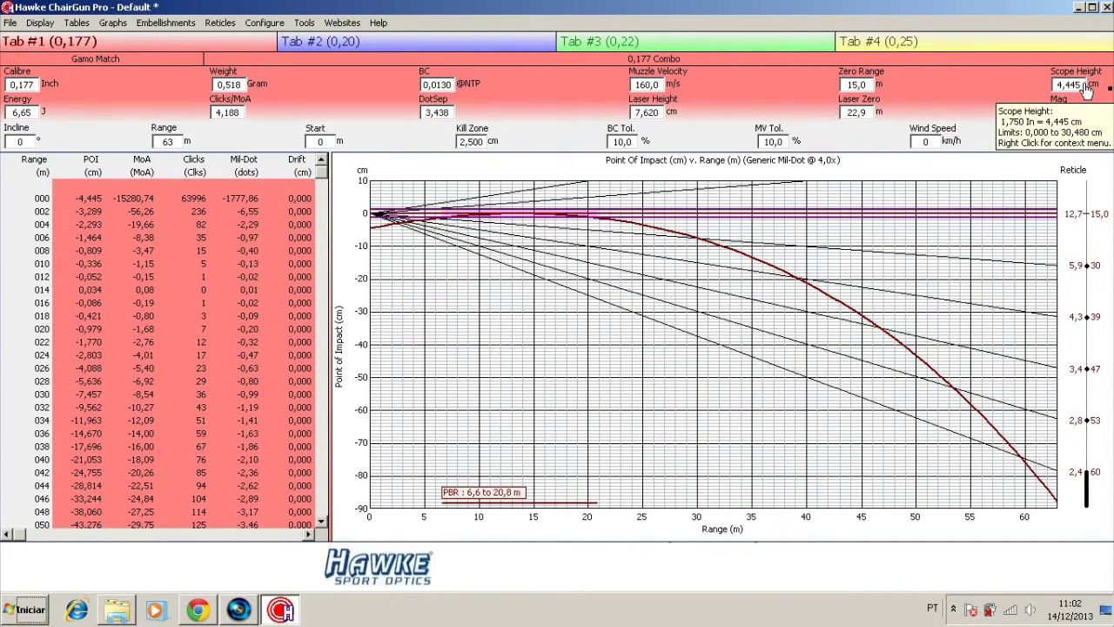
key(Tab)
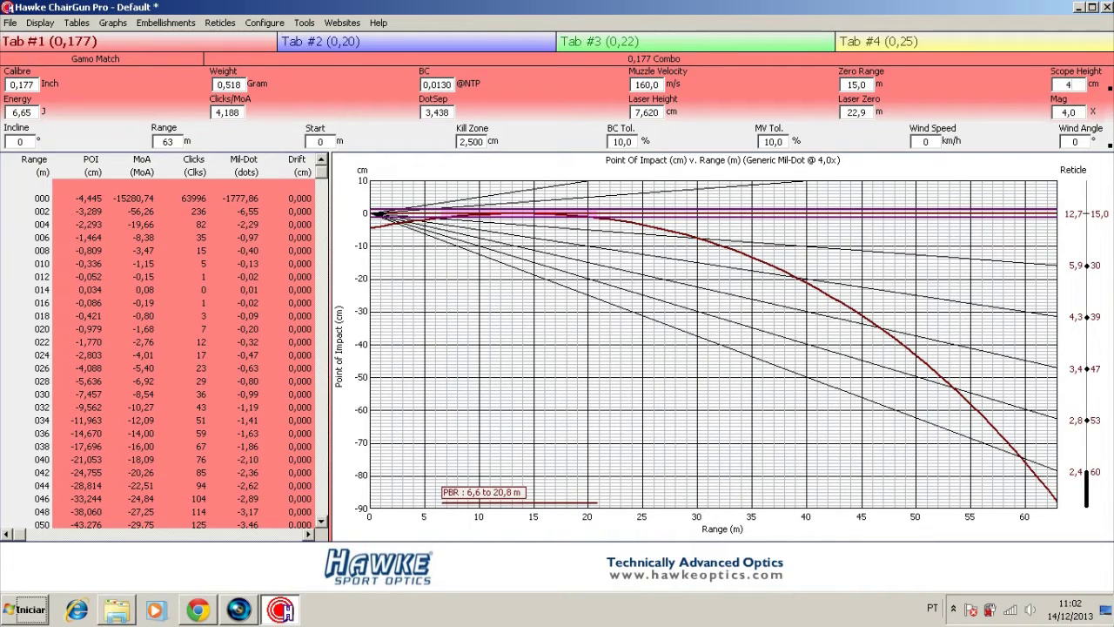
key(Return)
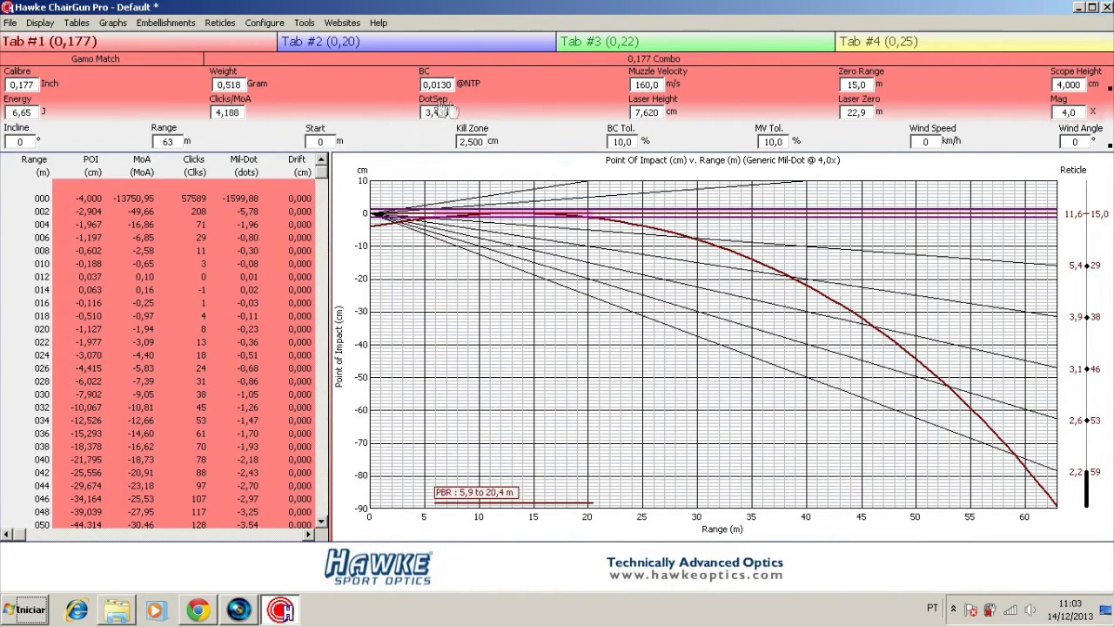
Step: Set the maximum display range to 17 m and the kill zone to 5 cm
mouse_move(442, 124)
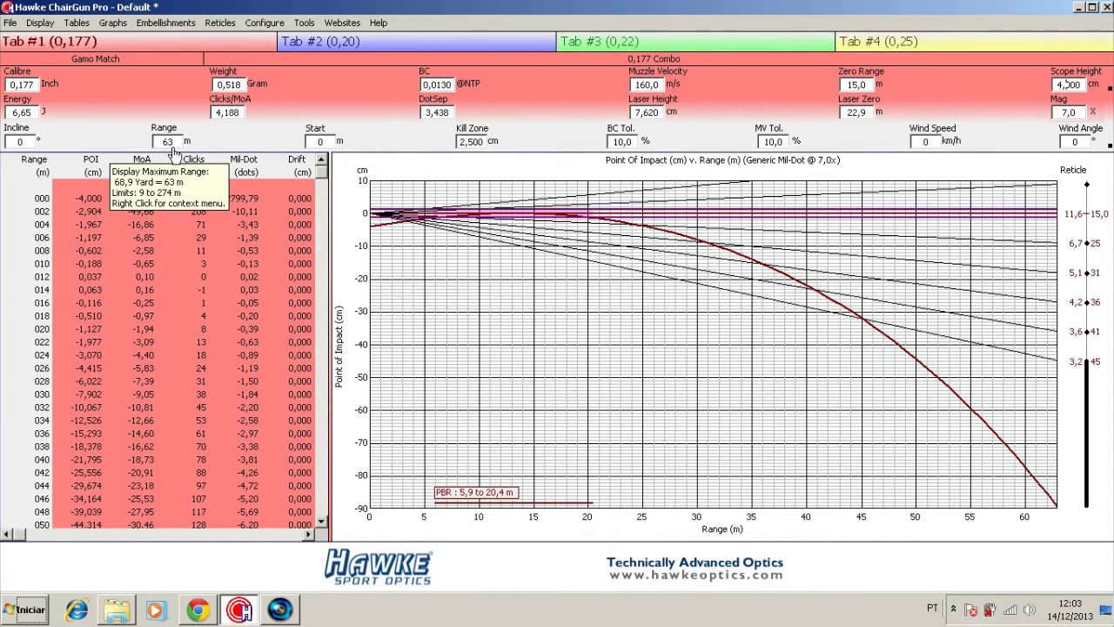
drag(178, 146, 153, 146)
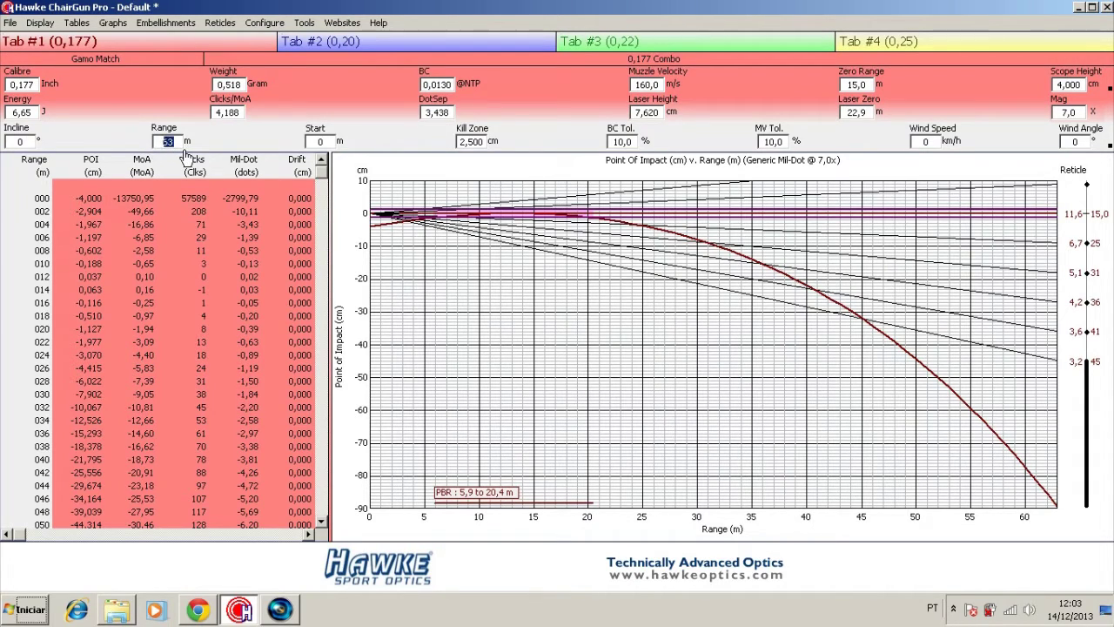
text(17)
key(Return)
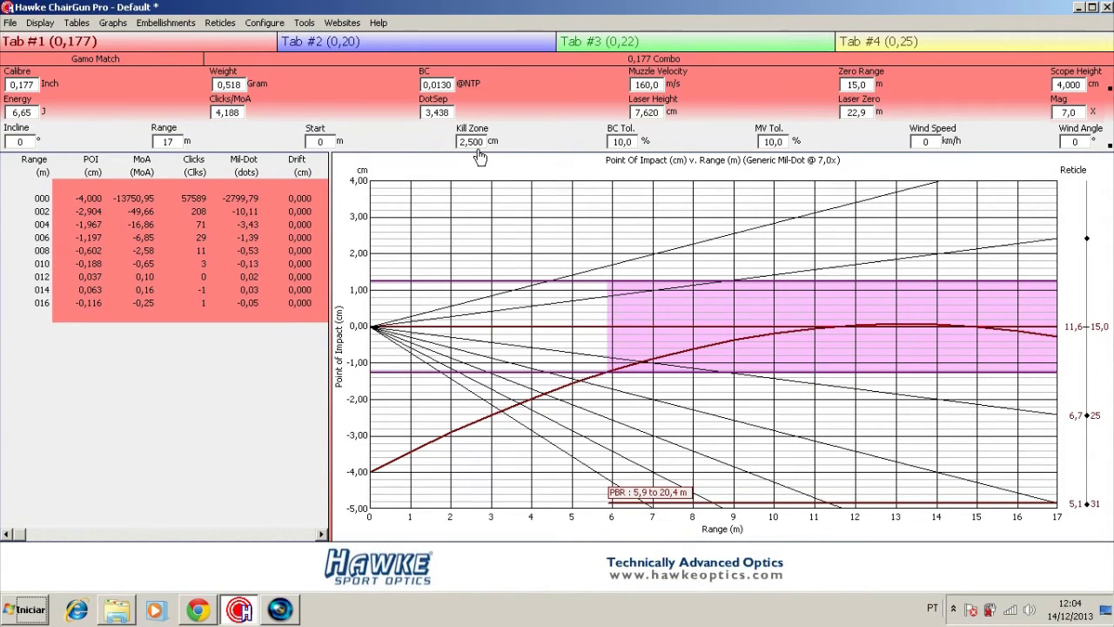
drag(480, 144, 459, 148)
text(5)
key(Return)
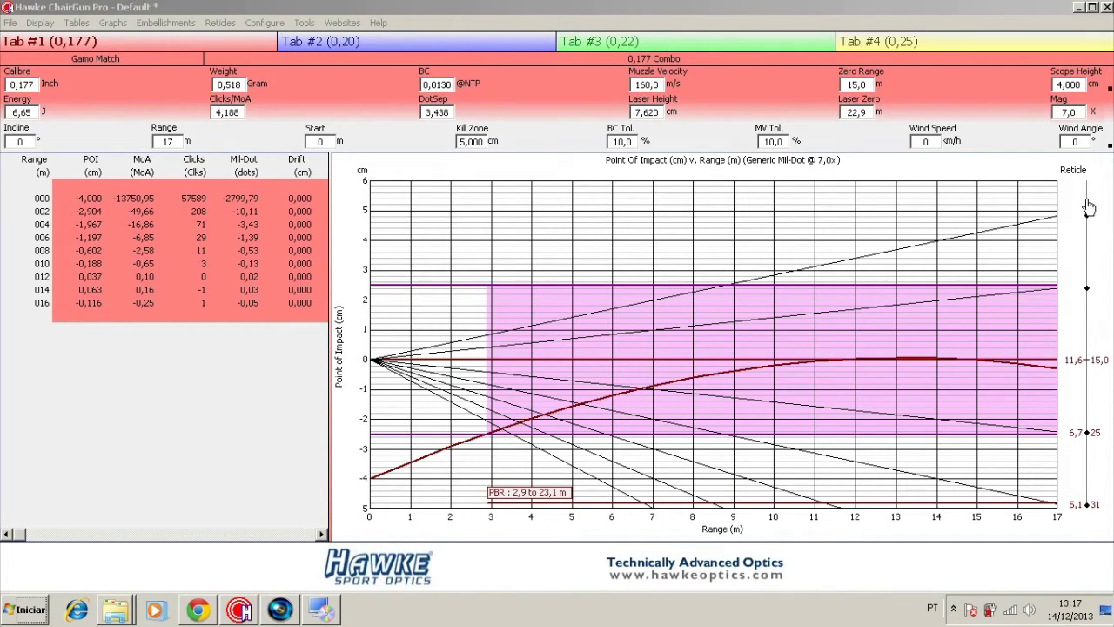
Step: Choose the Generic Mil-Dot reticle for the trajectory graph
click(218, 24)
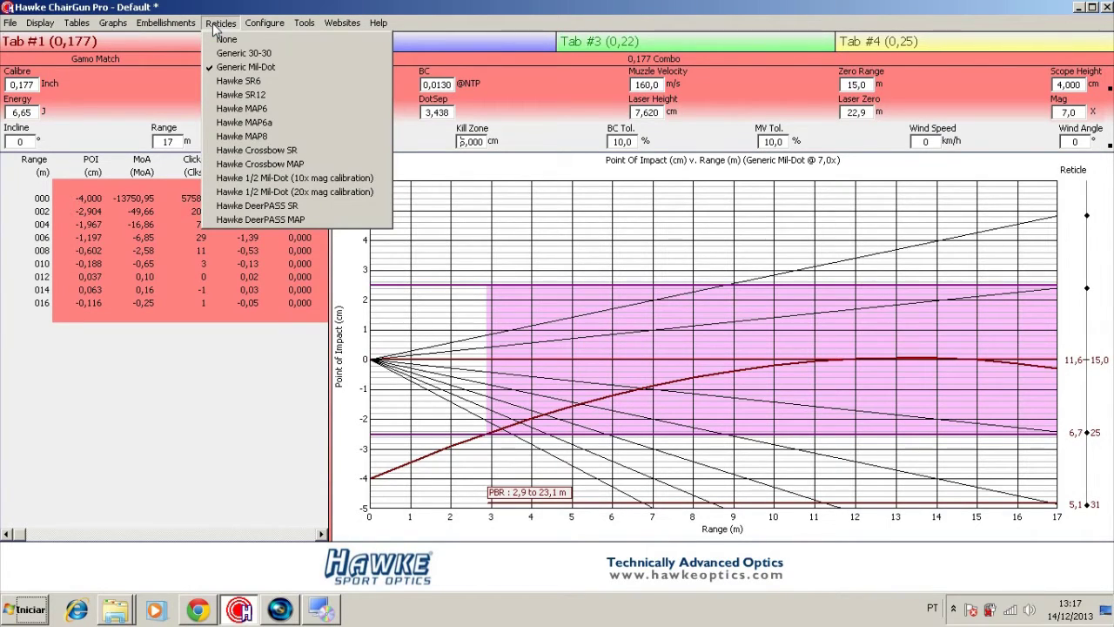
click(261, 70)
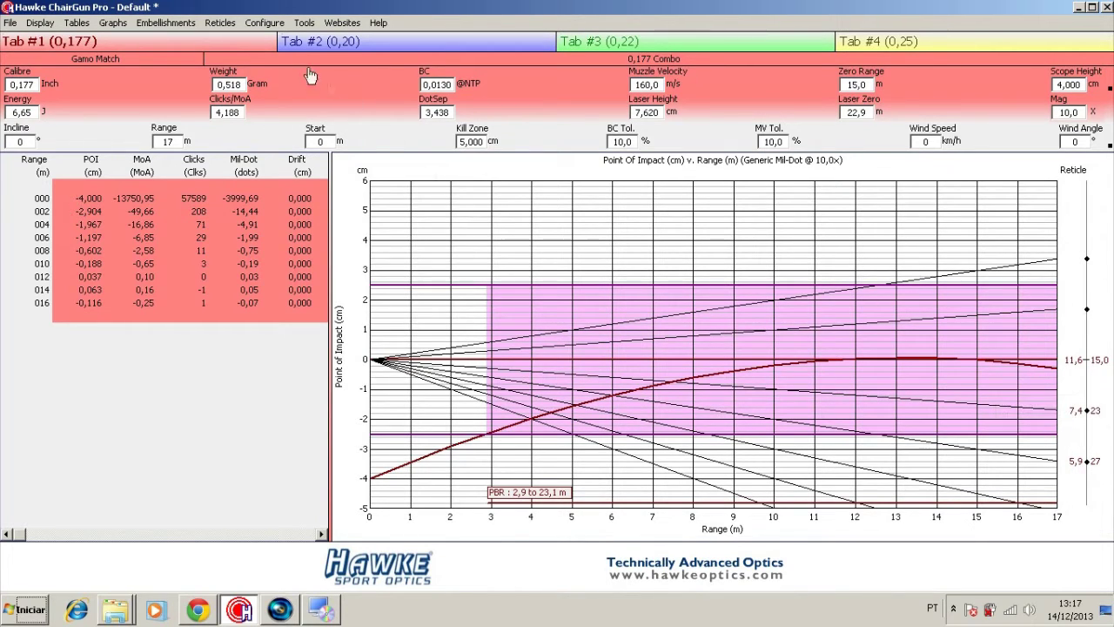
click(220, 23)
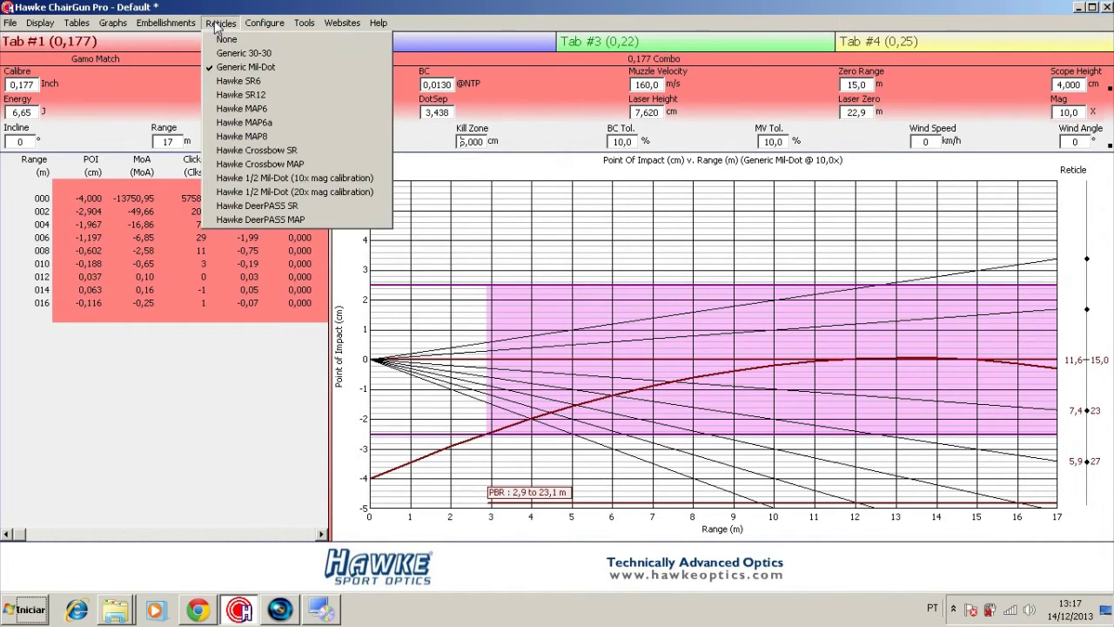
click(277, 69)
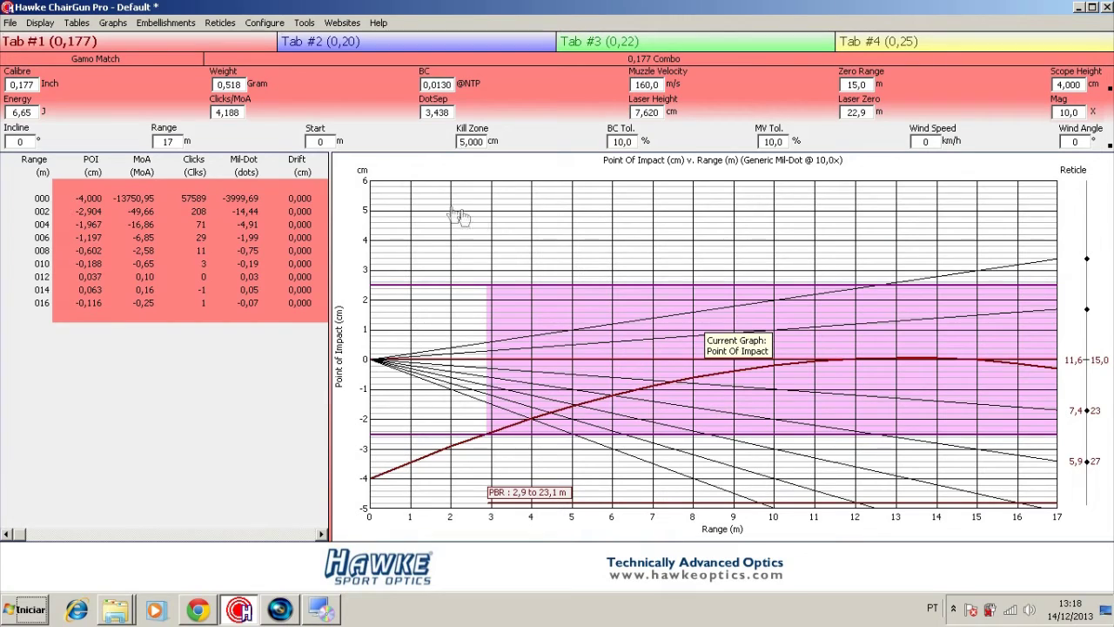
Step: Show the bore line on the point of impact graph and set the scope magnification to 7x
click(325, 147)
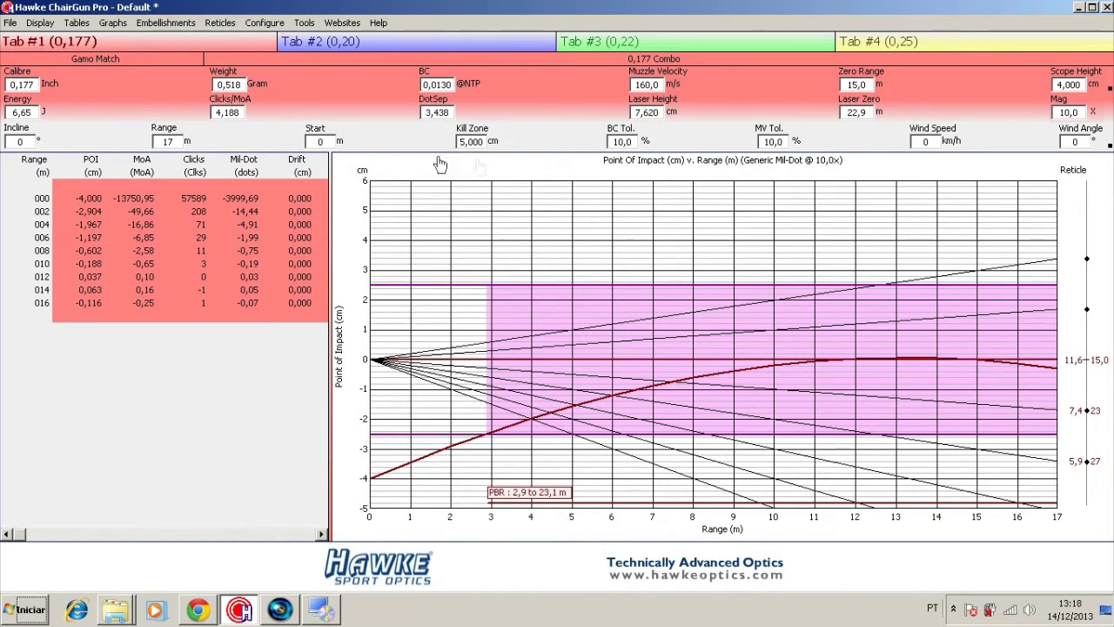
click(175, 26)
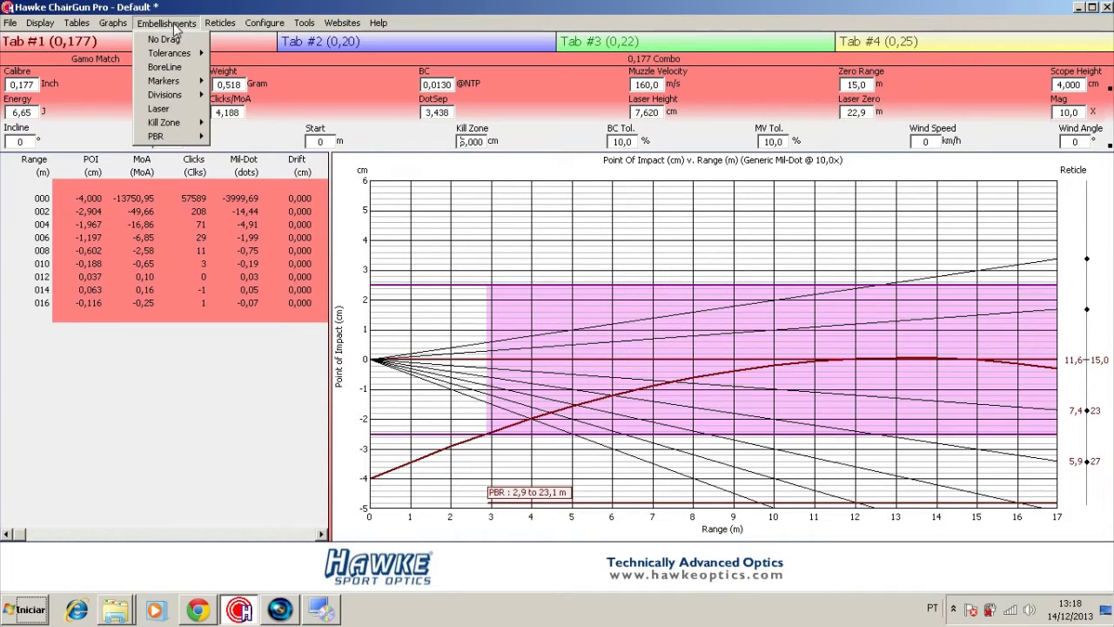
click(186, 68)
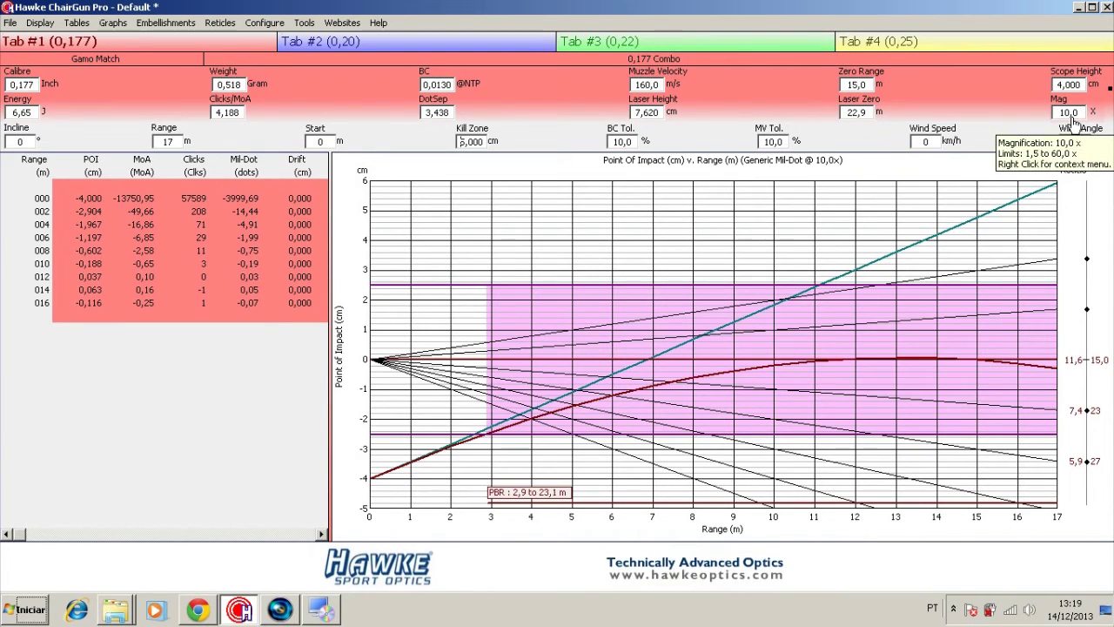
drag(1070, 121, 1053, 125)
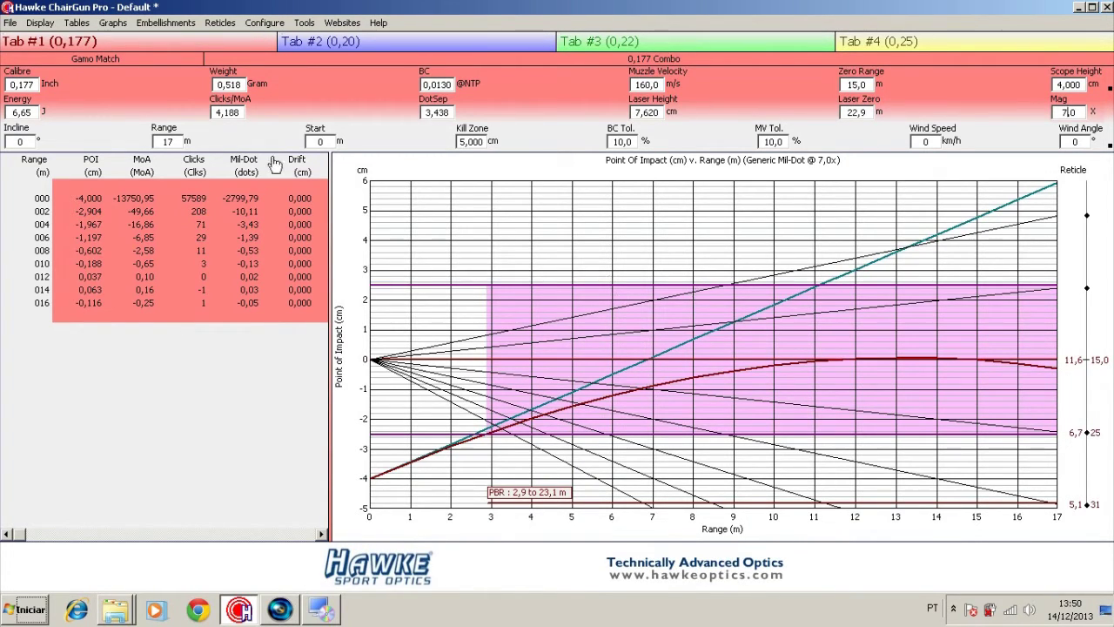
Step: Extend the display range to 25 m and return it to 17 m
double_click(168, 141)
text(25)
key(Return)
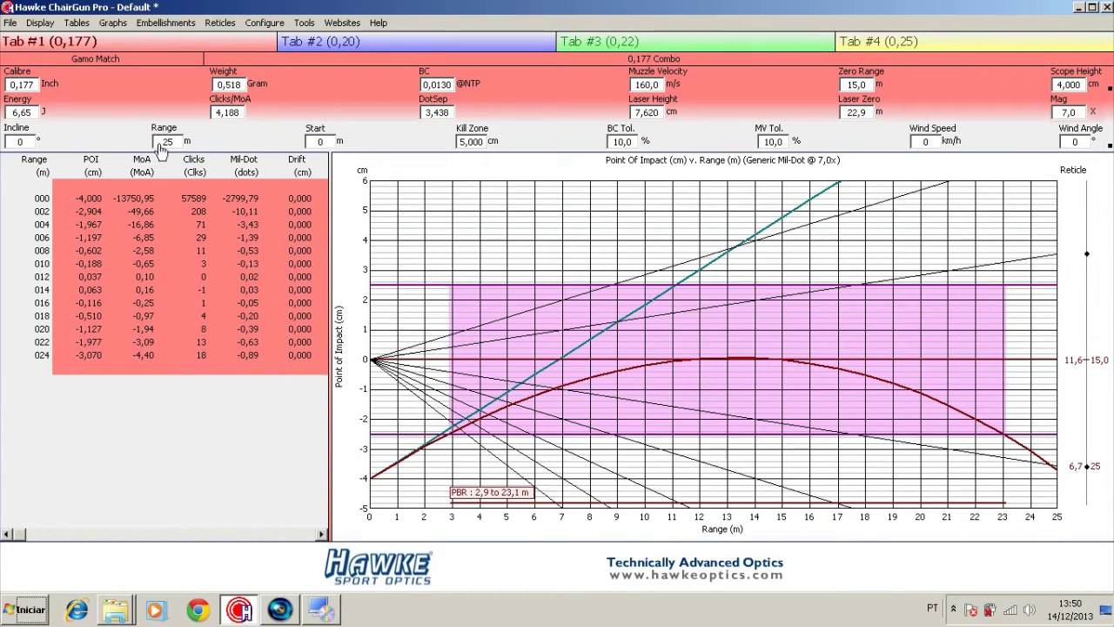
drag(175, 144, 137, 144)
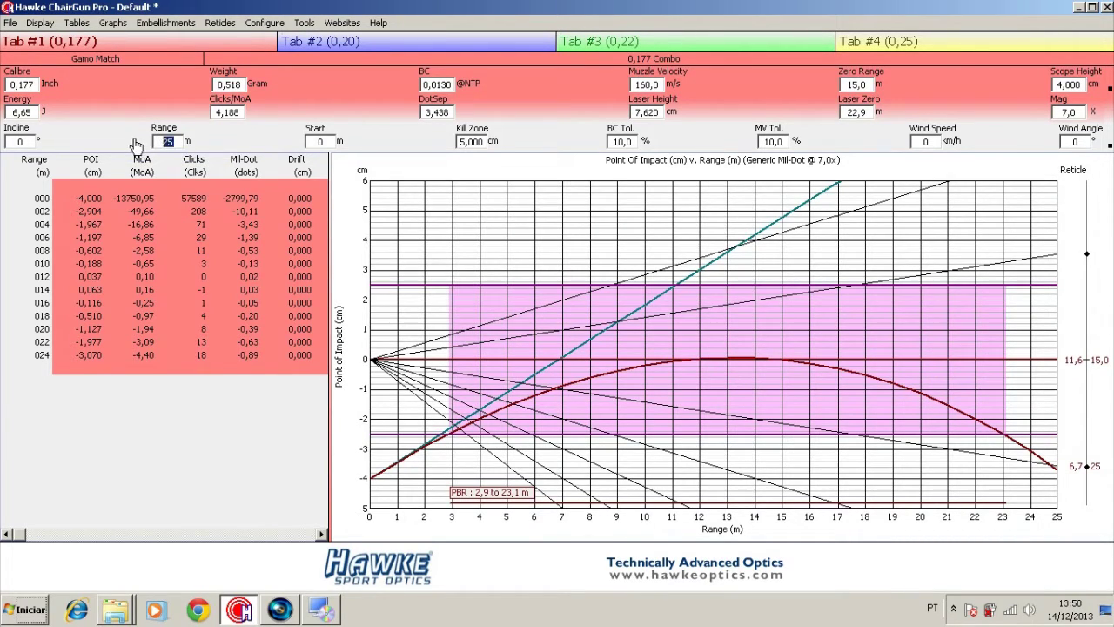
text(17)
key(Return)
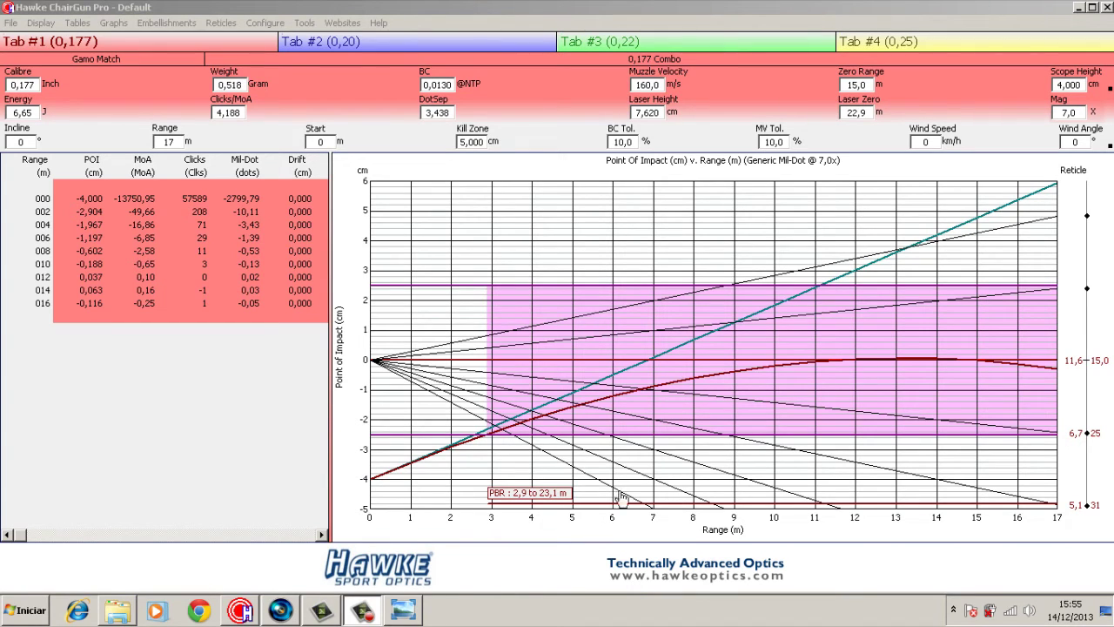
Step: Switch to Windows Photo Viewer and examine the annotated point of impact images, including as a slideshow
click(406, 613)
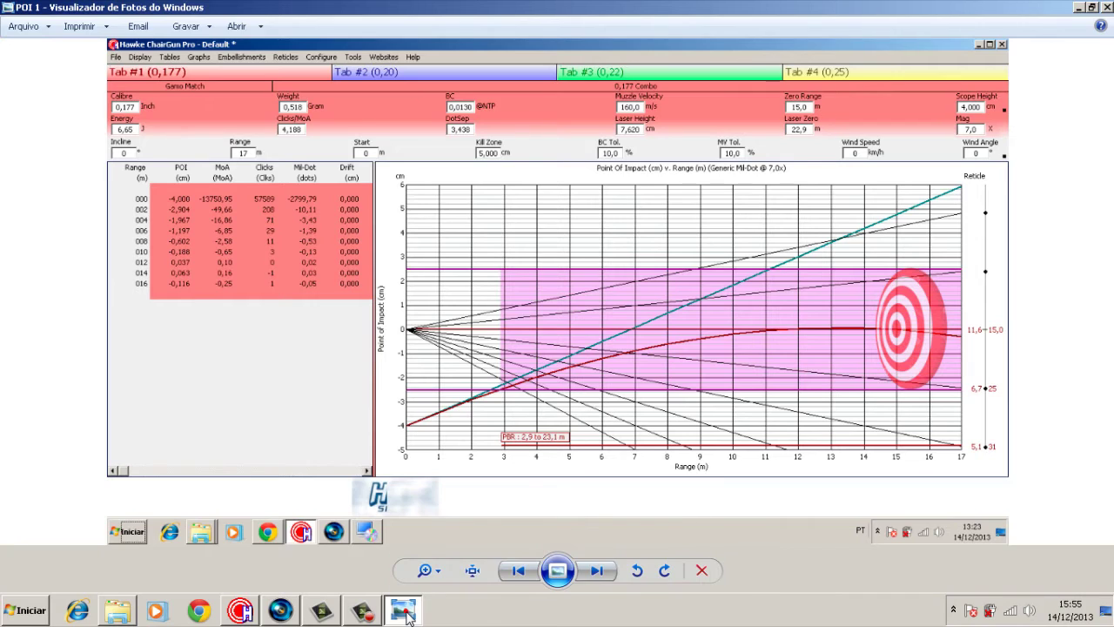
click(557, 576)
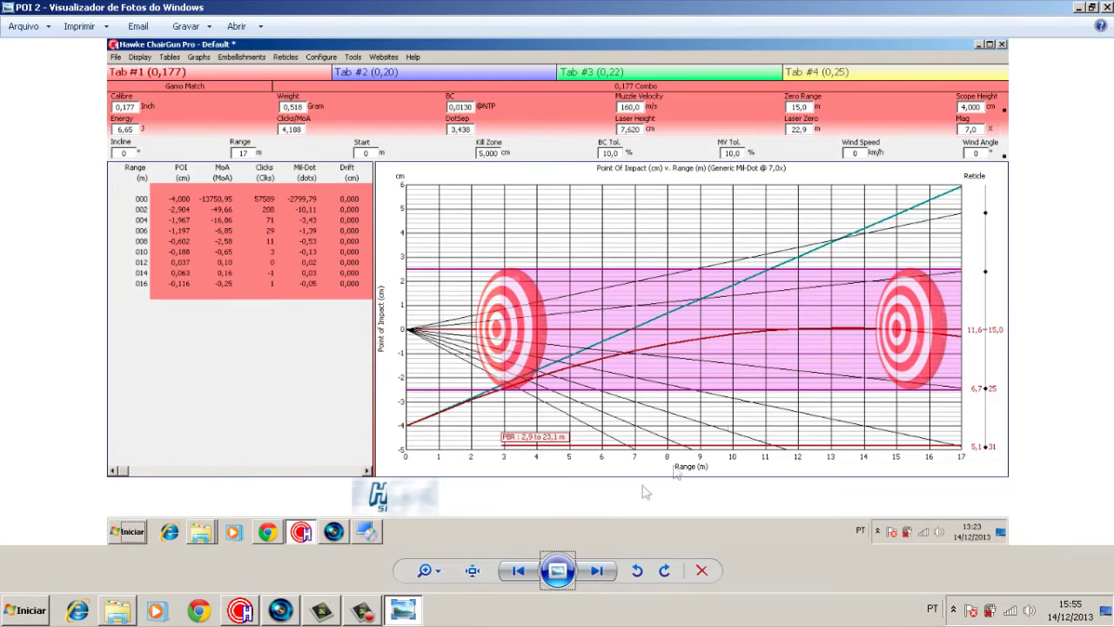
click(562, 571)
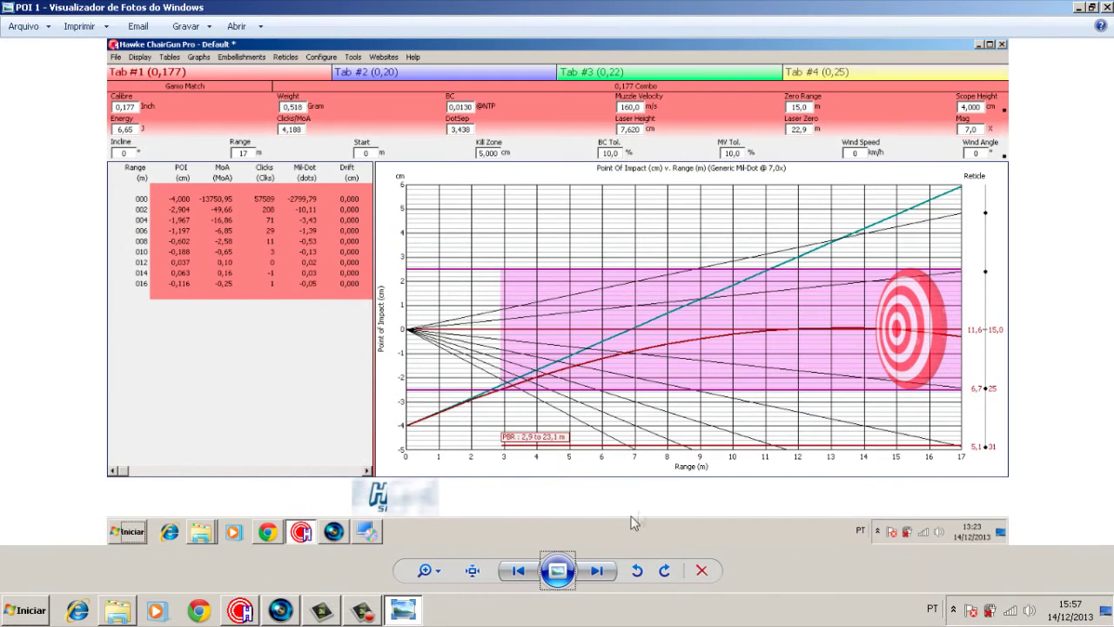
click(597, 571)
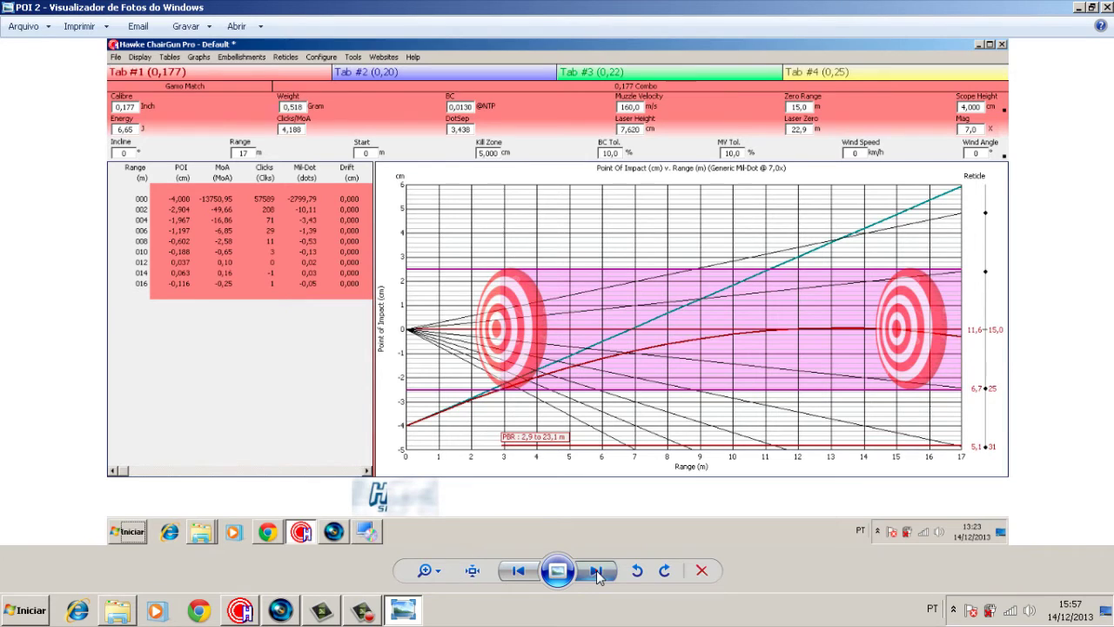
click(597, 571)
click(597, 571)
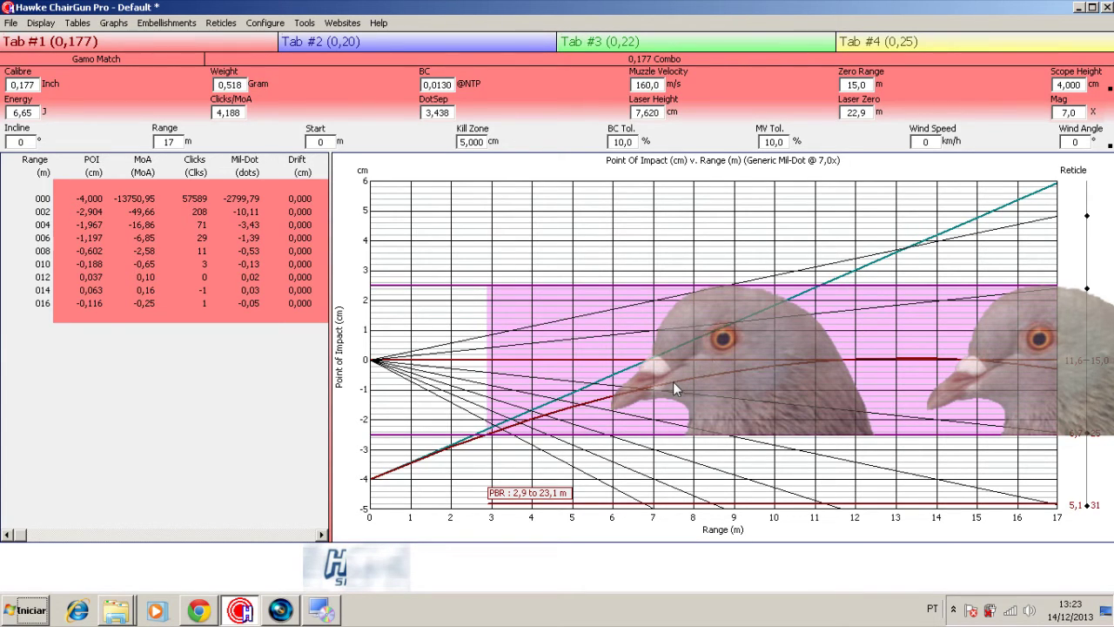
key(Escape)
click(557, 571)
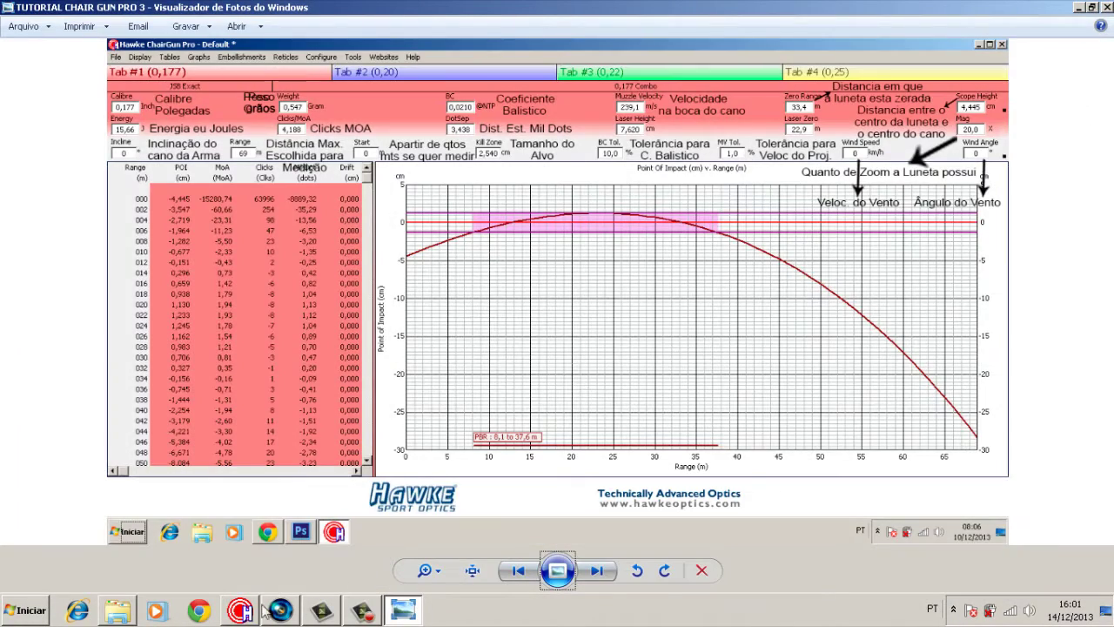
Step: Switch back to Hawke ChairGun Pro and set the maximum display range to 25 m
click(242, 610)
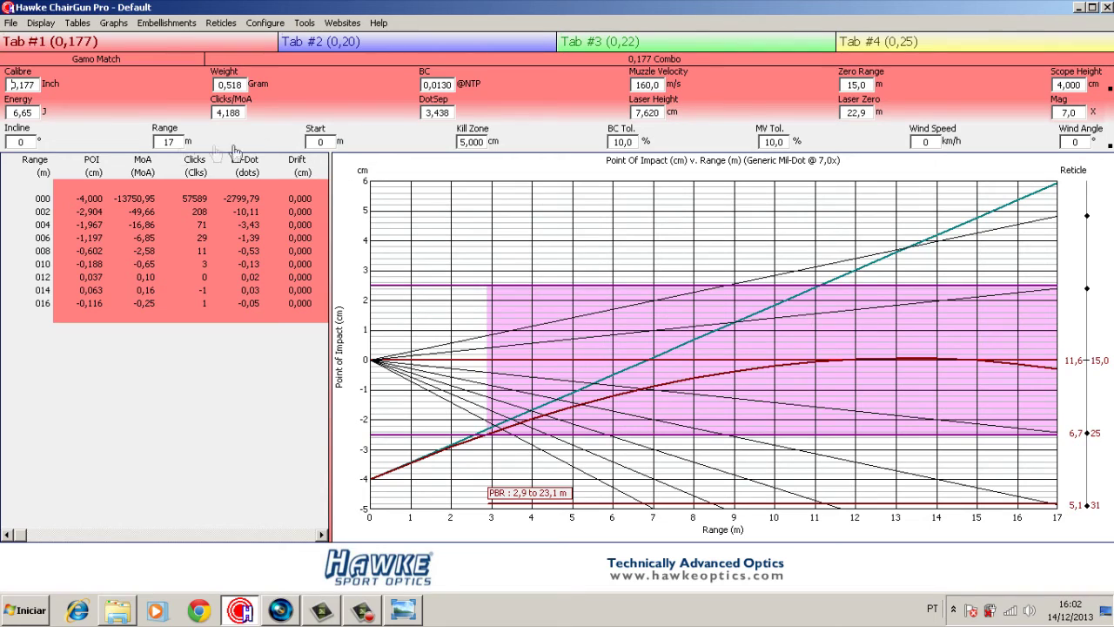
click(179, 142)
double_click(180, 143)
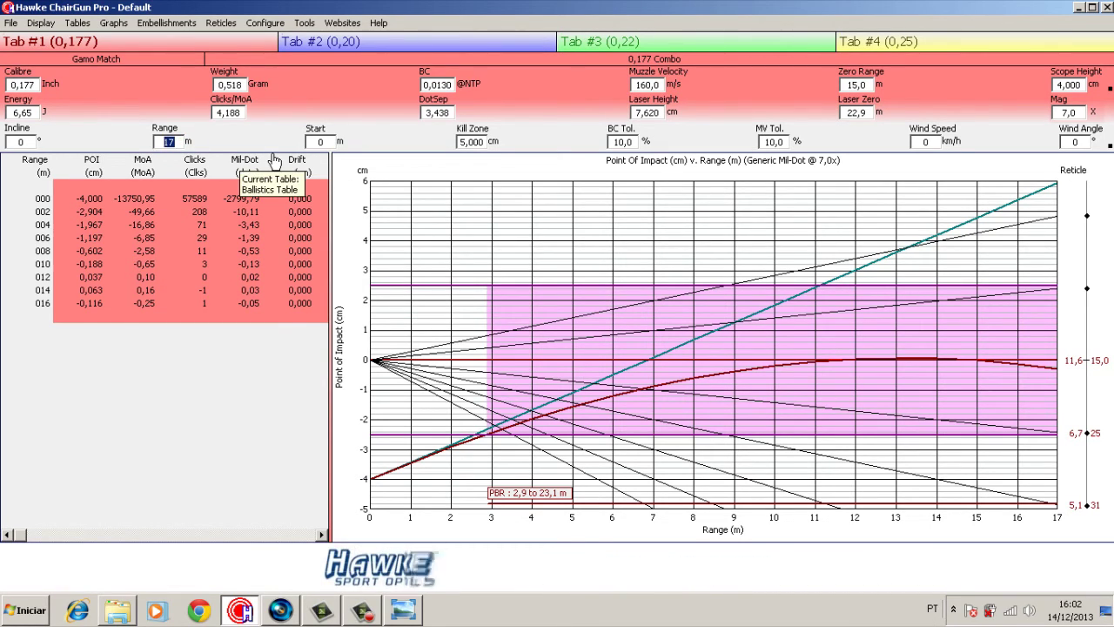
text(2)
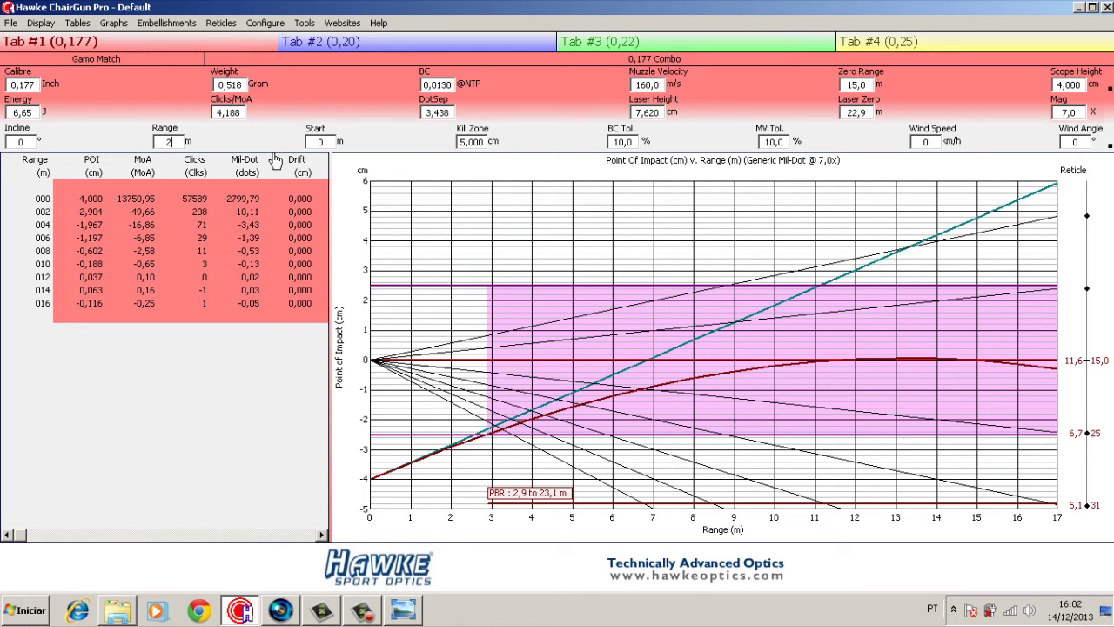
text(45)
key(Return)
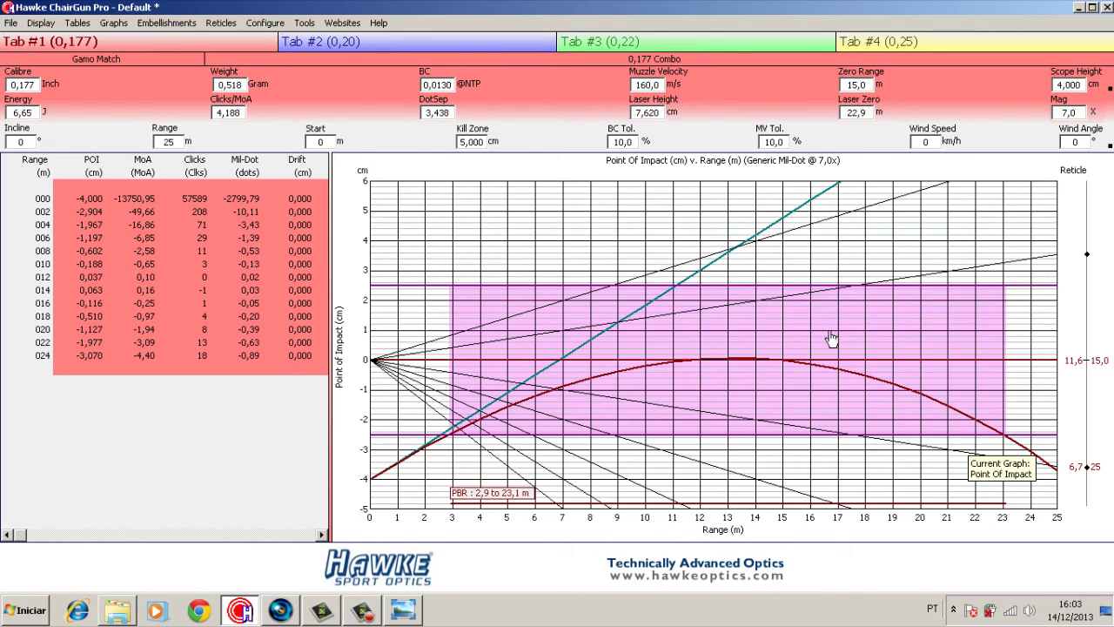
Step: Set the maximum display range to 17 m
double_click(178, 144)
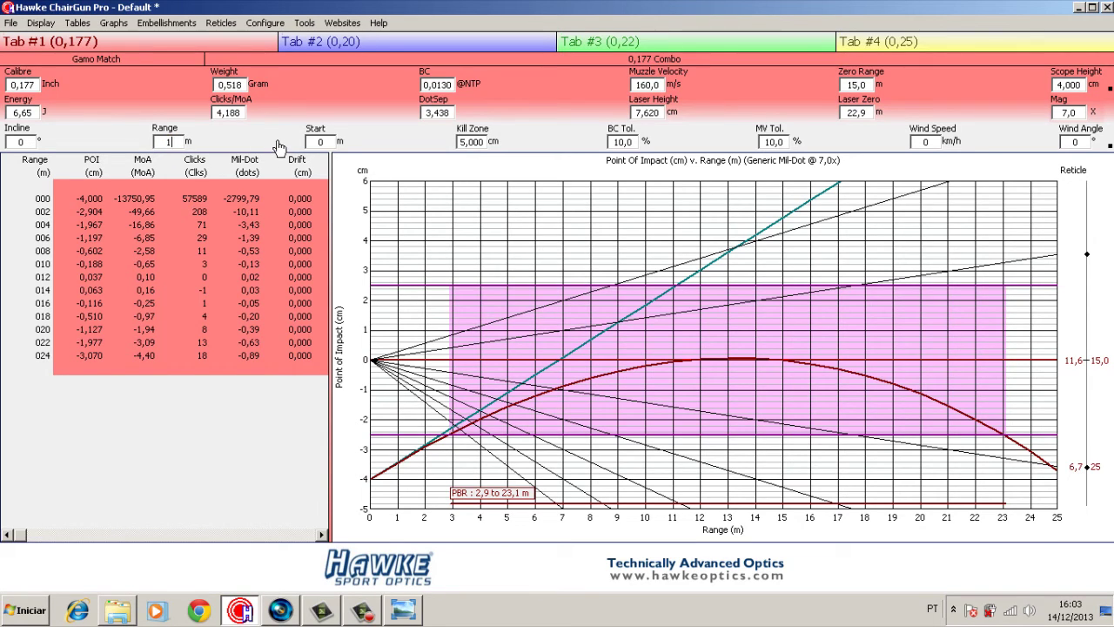
text(17)
key(Return)
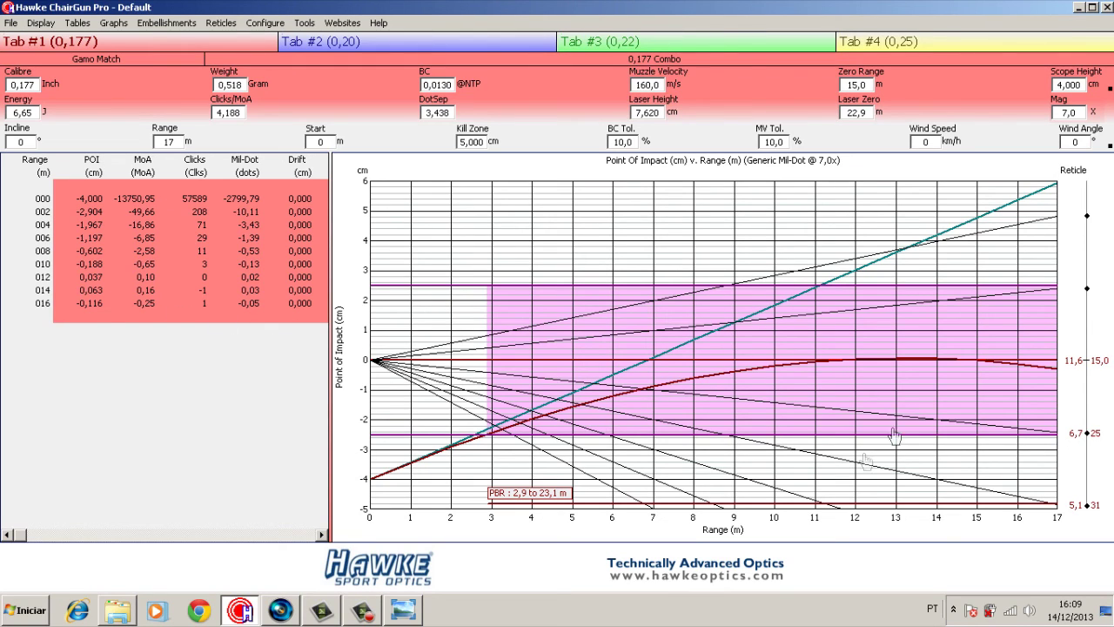
click(199, 358)
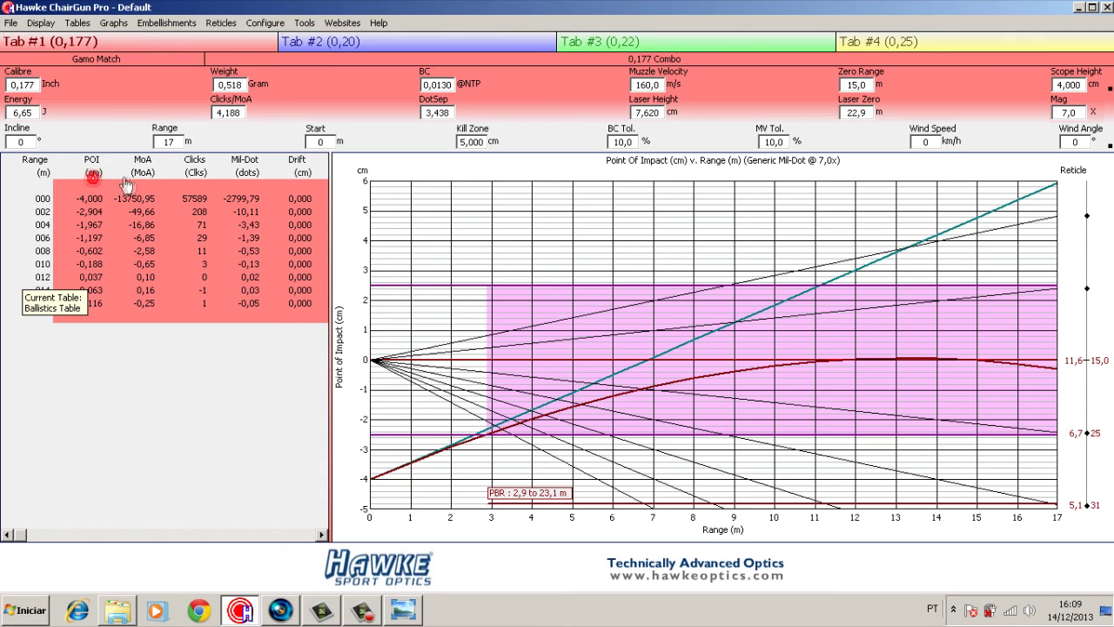
click(194, 173)
click(251, 173)
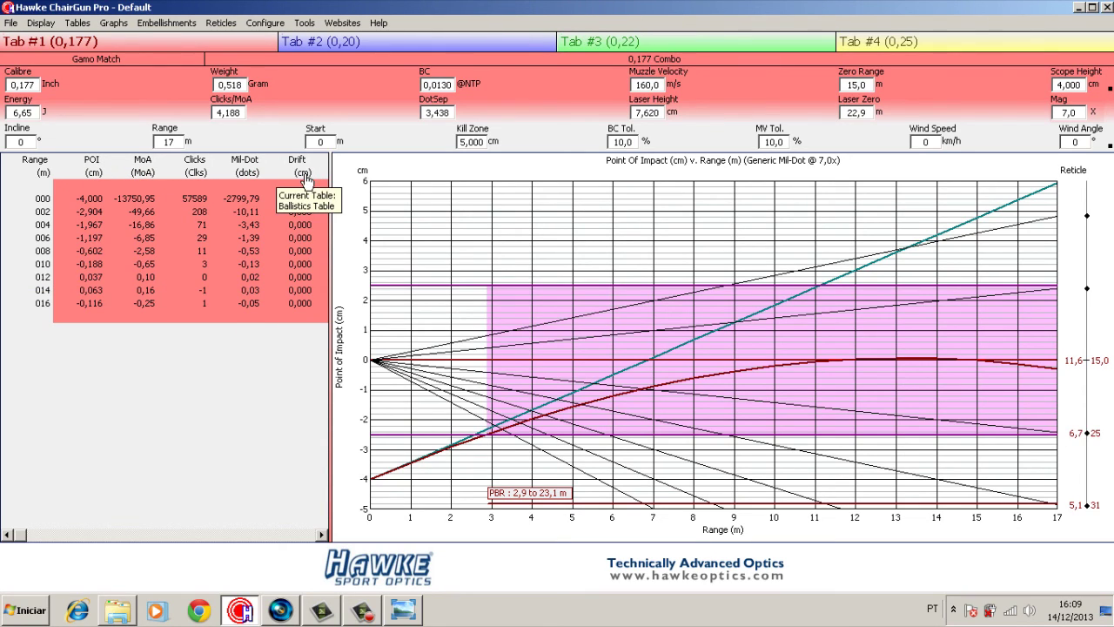